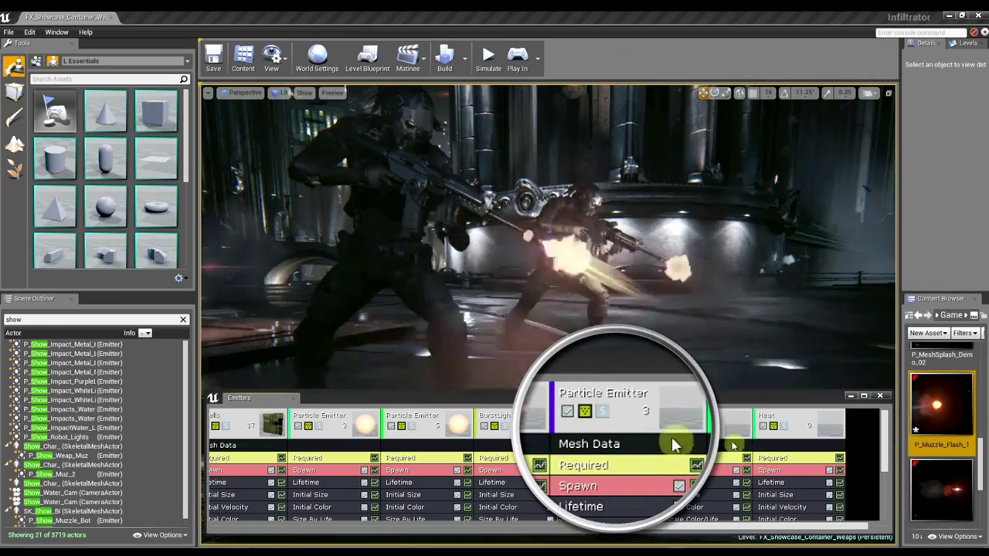
Step: Solo the Particle Emitter with Mesh Data so only the mesh flash previews
click(603, 411)
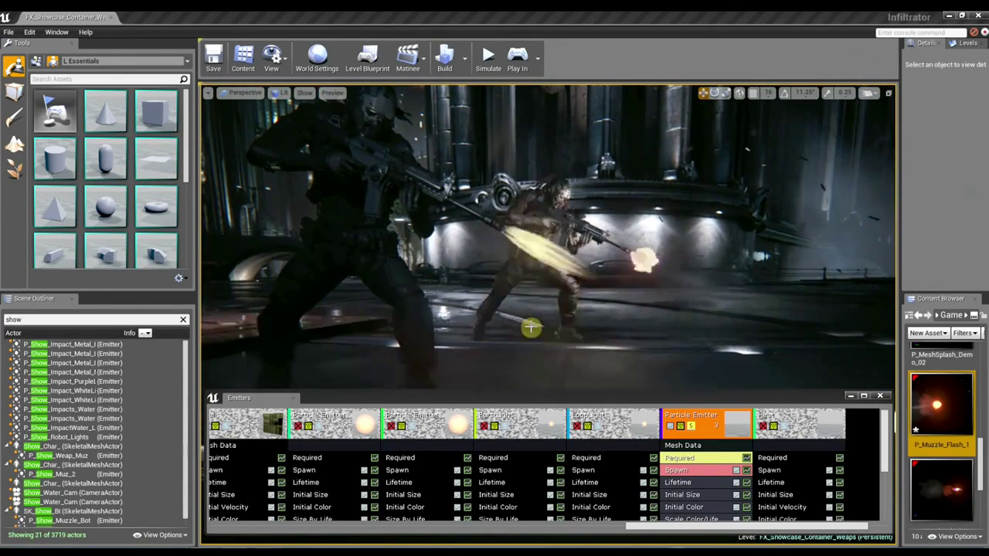
Step: Inspect BurstLight, then LoopLight's Initial Color and Initial Size modules
click(508, 428)
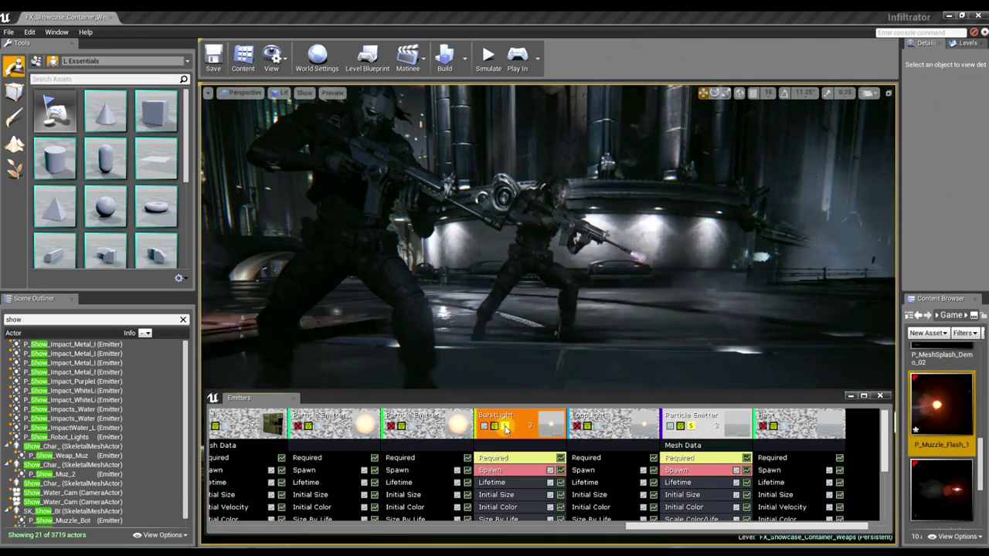
click(597, 429)
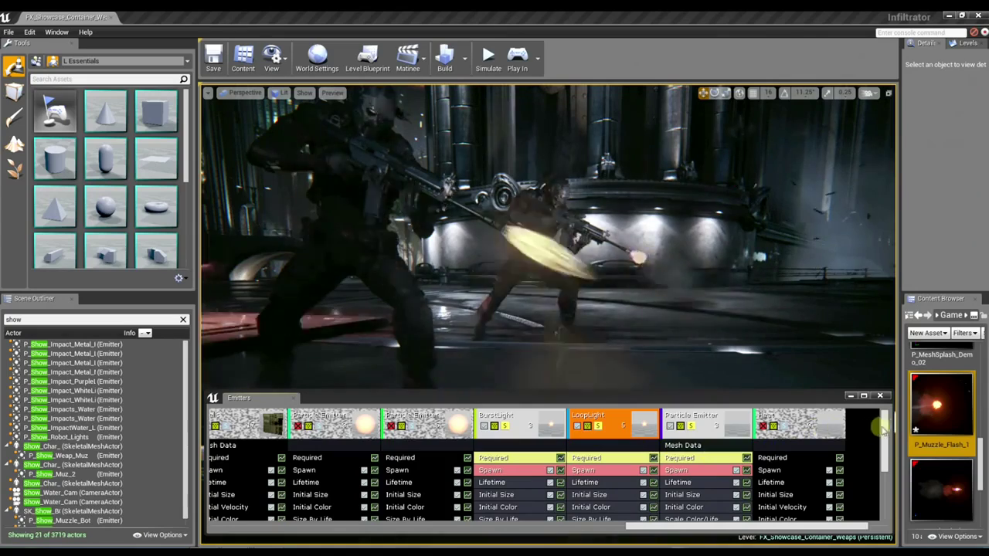
scroll(883, 432, down, 2)
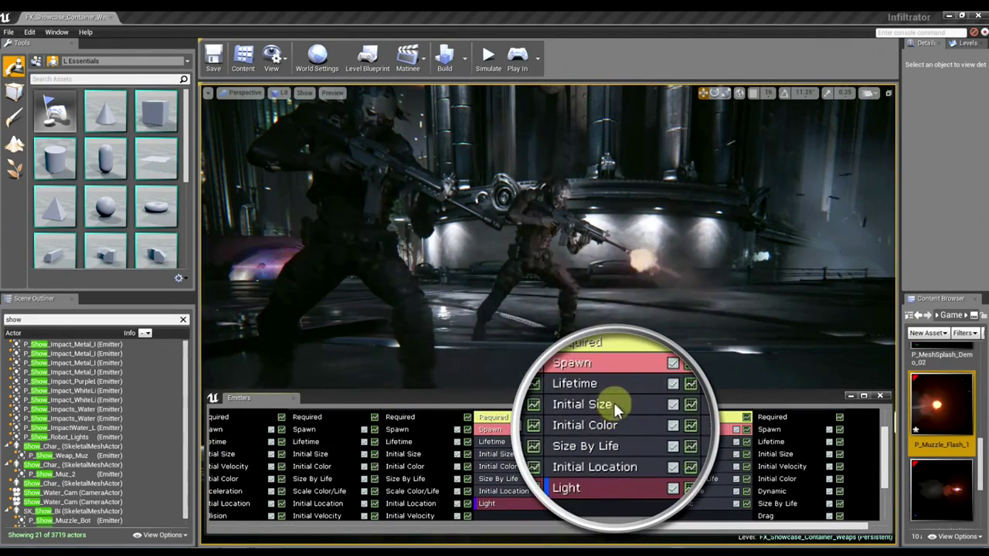
click(606, 466)
click(615, 408)
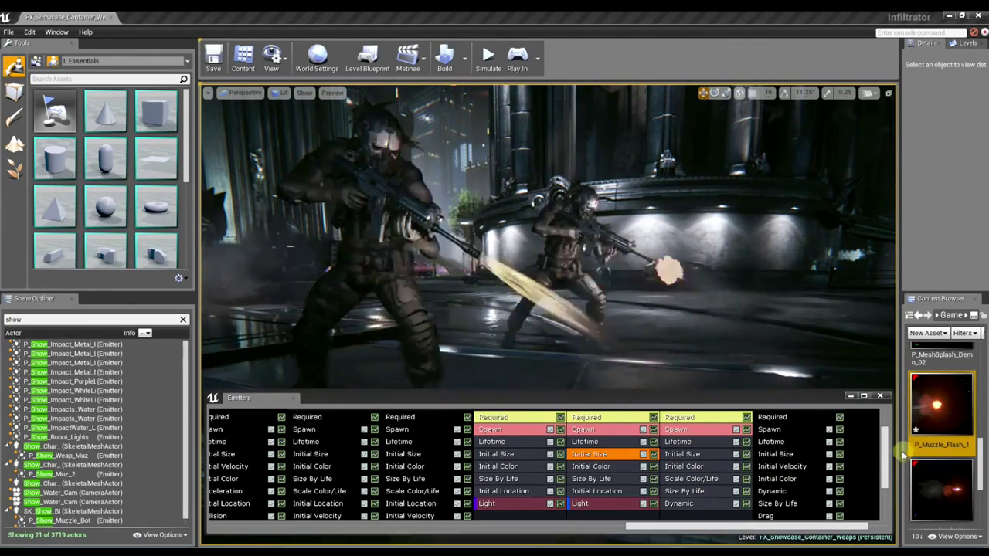
Step: Scroll back to the top of the emitter stack and select the Heat emitter
scroll(882, 455, up, 1)
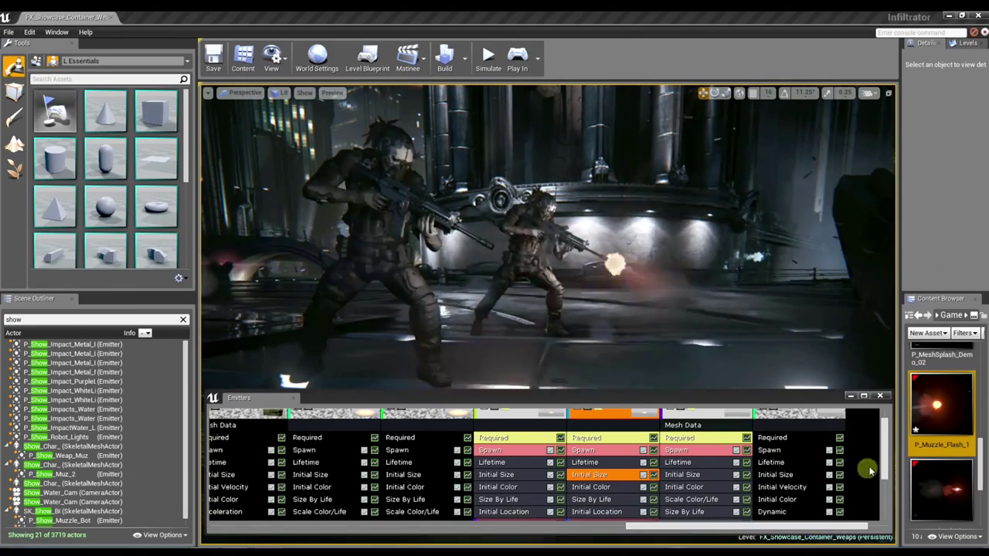
scroll(881, 448, up, 1)
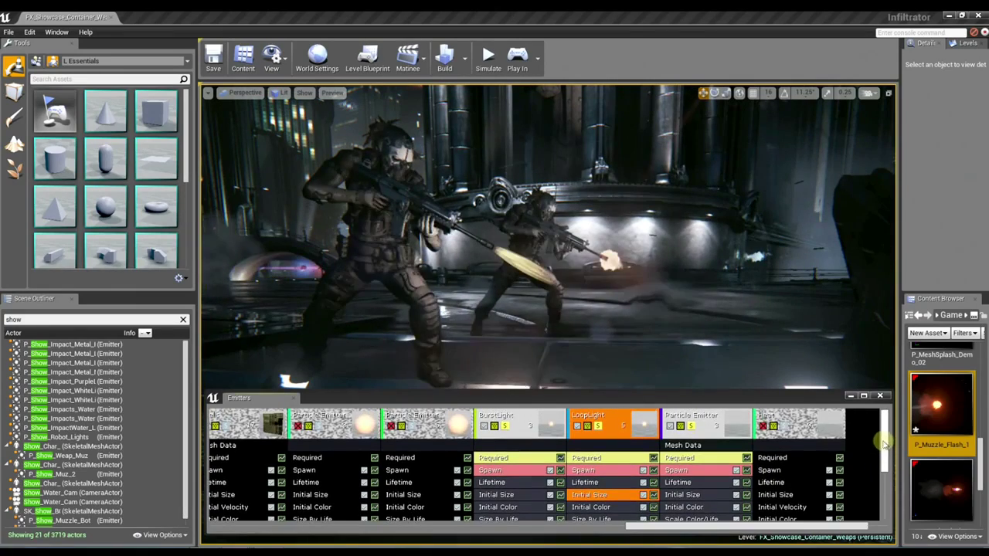
click(784, 427)
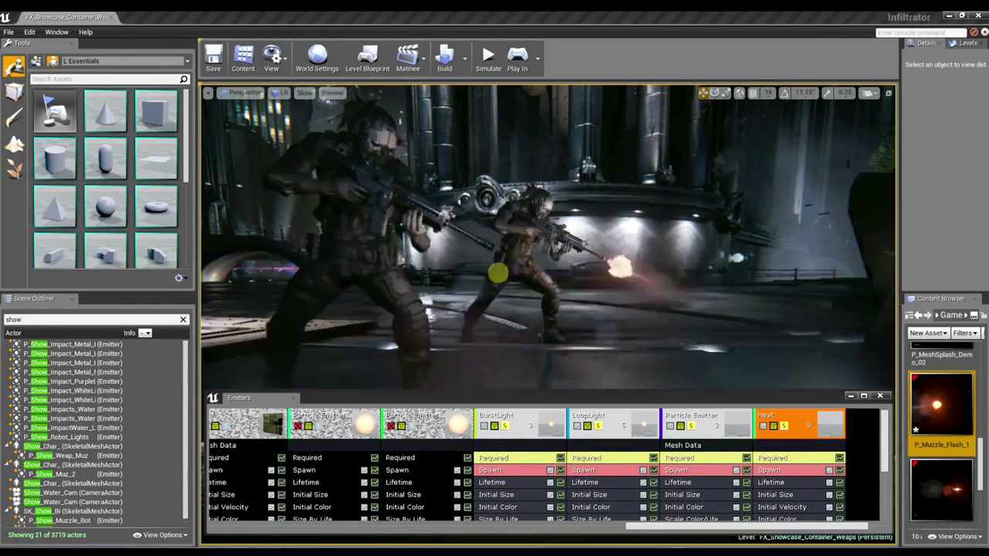
Step: Solo BurstLight, LoopLight and the mesh emitter in turn, then let all emitters play, ending on Heat
click(506, 426)
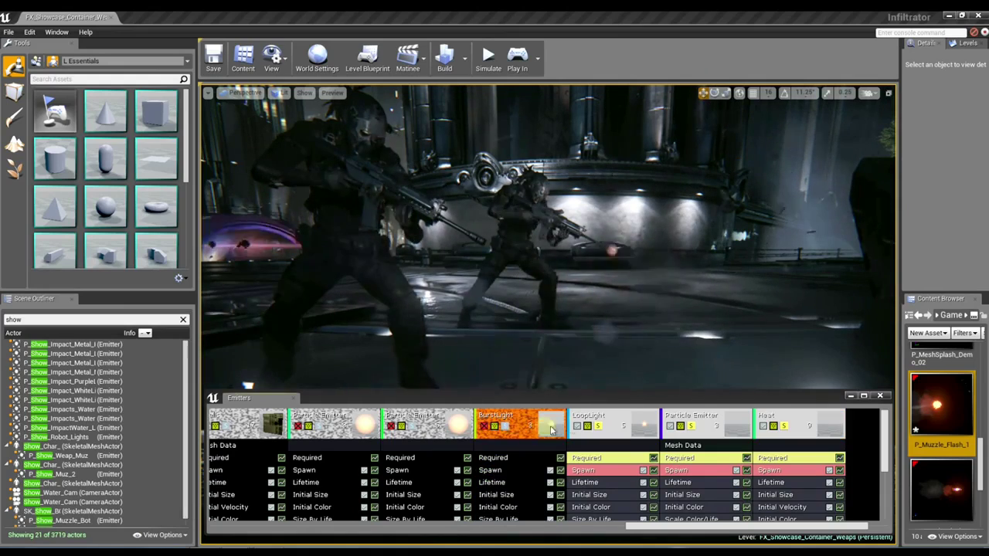
click(602, 426)
click(670, 426)
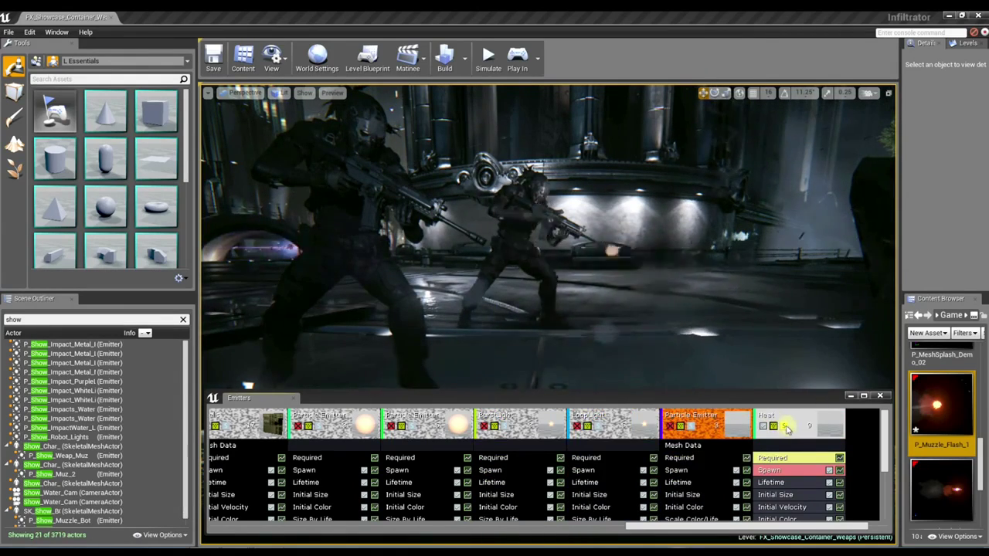
click(785, 428)
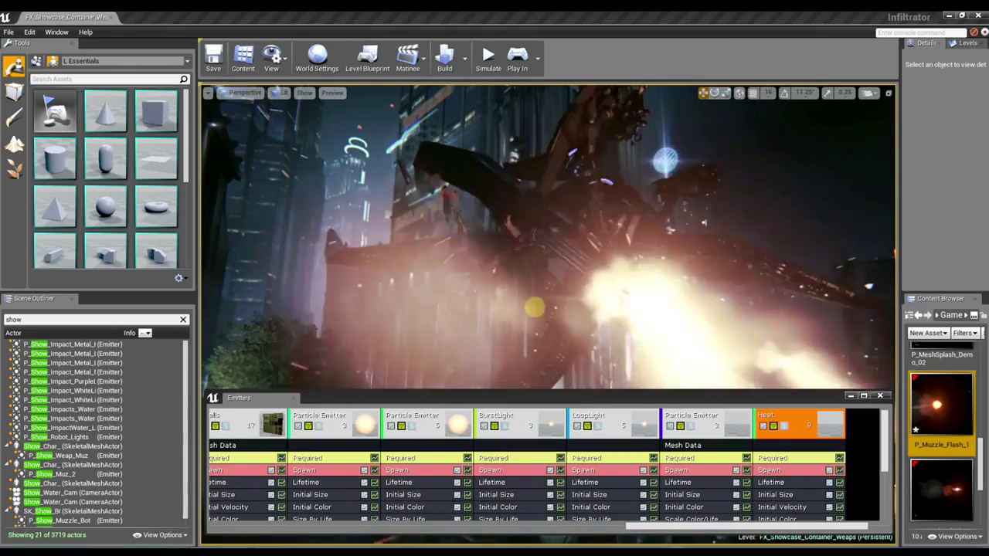
Step: Drag the viewport camera to center the gunship firing between the city towers
mouse_move(540, 293)
mouse_down()
mouse_move(521, 251)
mouse_move(500, 251)
mouse_move(497, 309)
mouse_move(502, 247)
mouse_up()
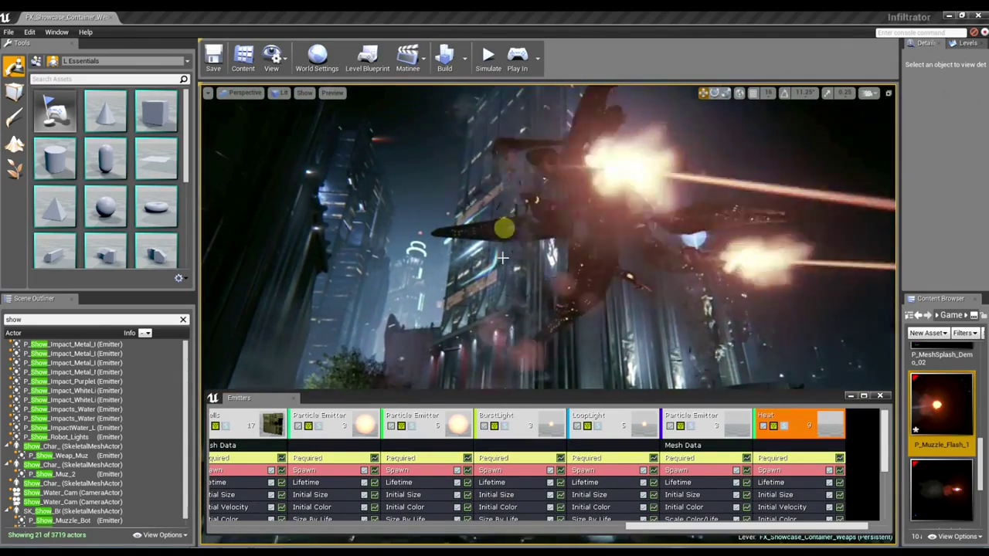